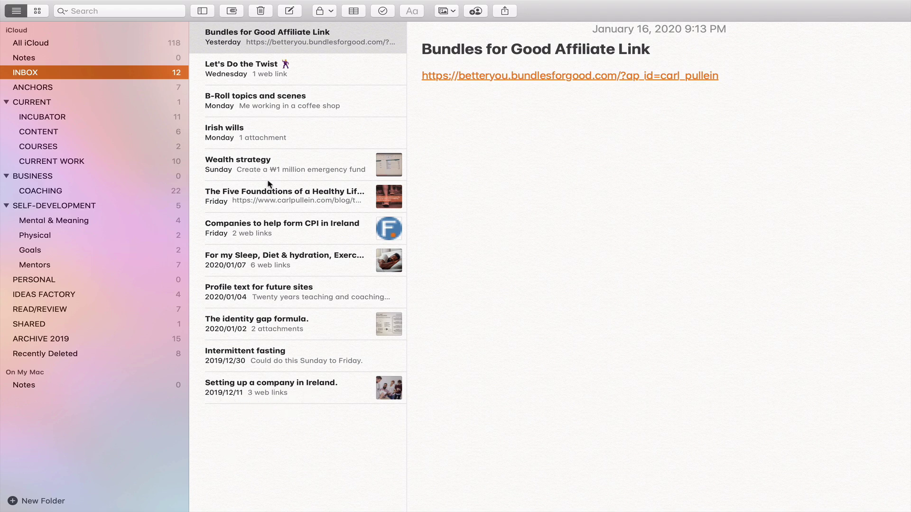
- Open The identity gap formula. note and preview its Synergist attachment in Quick Look
click(253, 330)
mouse_move(653, 202)
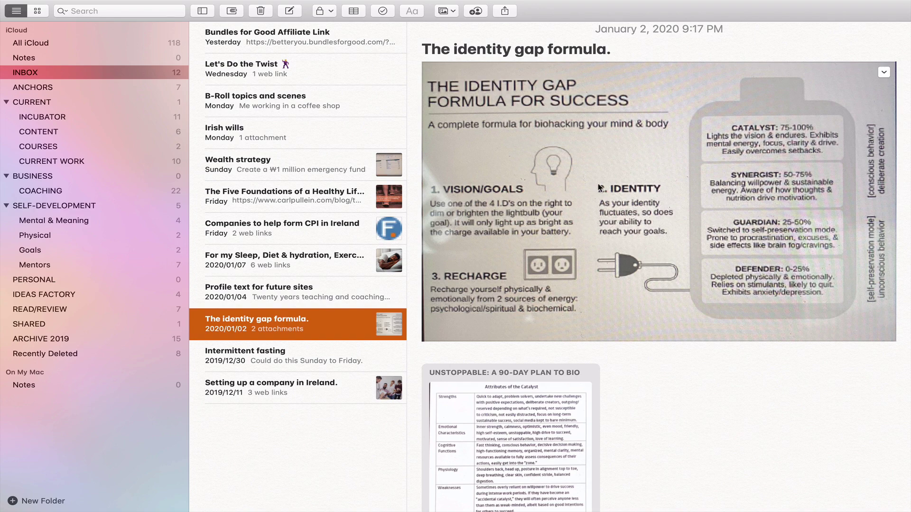
scroll(622, 225, down, 5)
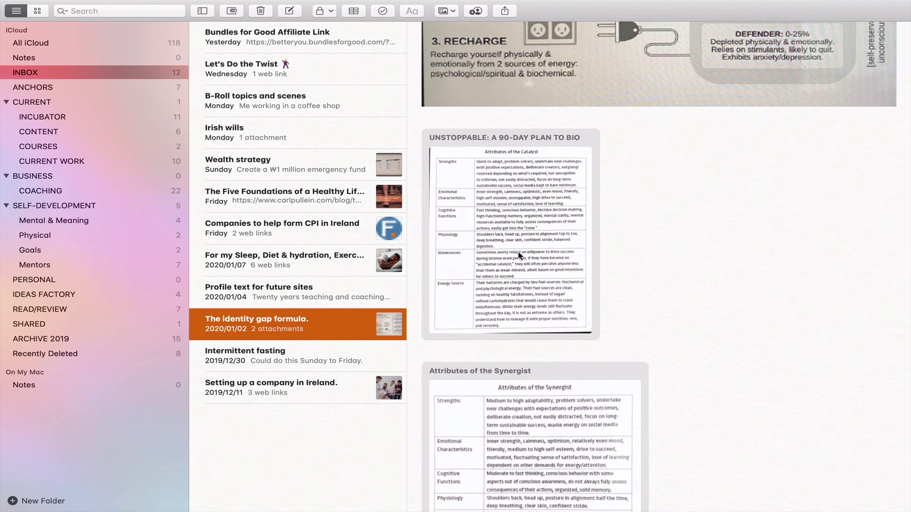
scroll(542, 338, down, 3)
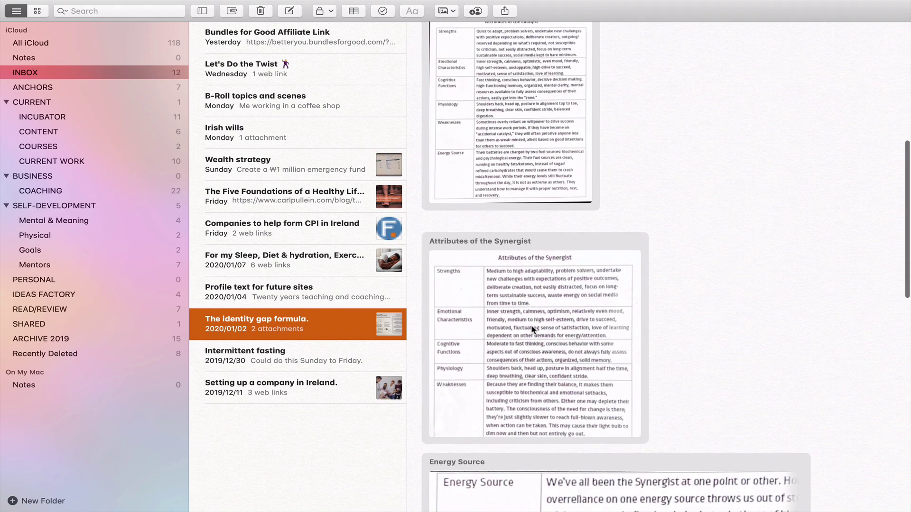
click(531, 326)
double_click(533, 329)
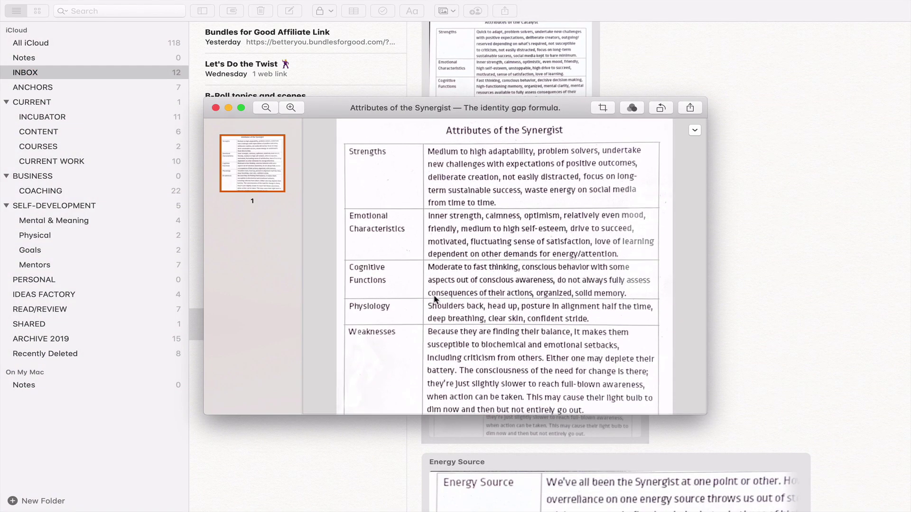
click(215, 108)
click(784, 222)
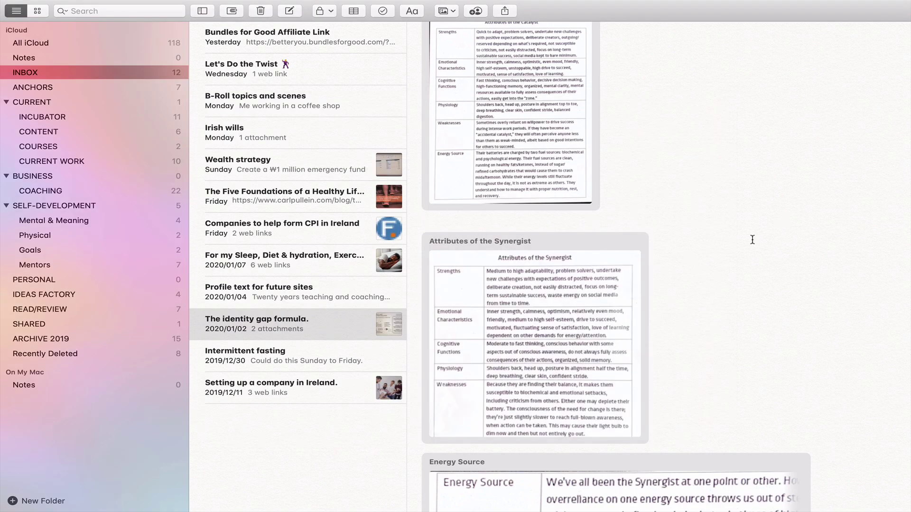
scroll(752, 240, up, 5)
scroll(752, 240, up, 5)
scroll(753, 240, down, 3)
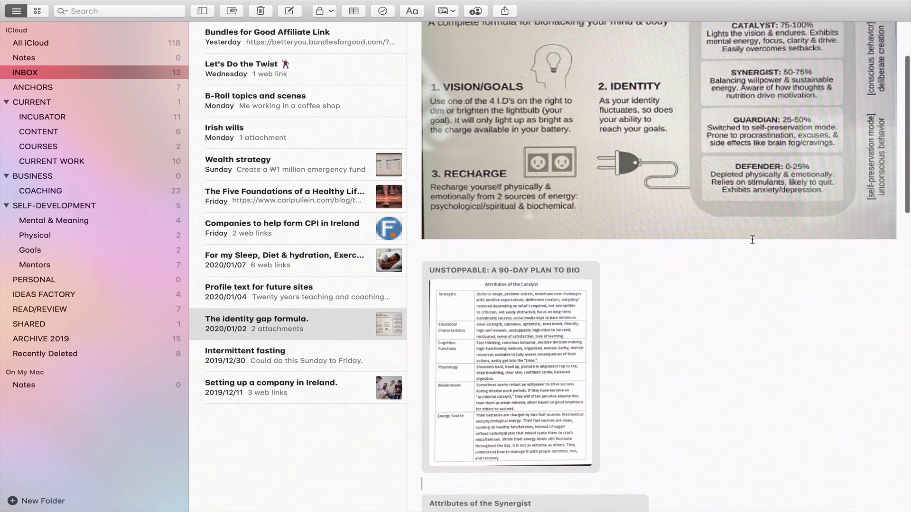
scroll(752, 240, down, 2)
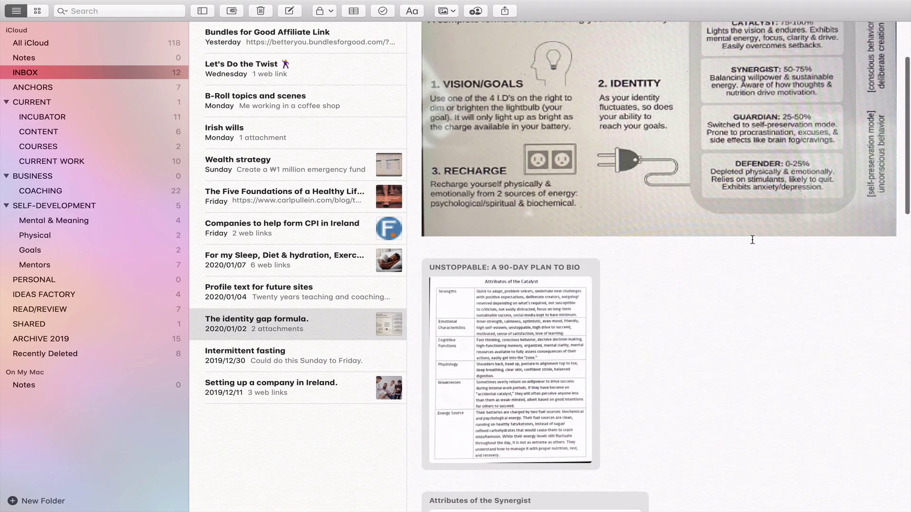
click(567, 300)
double_click(528, 311)
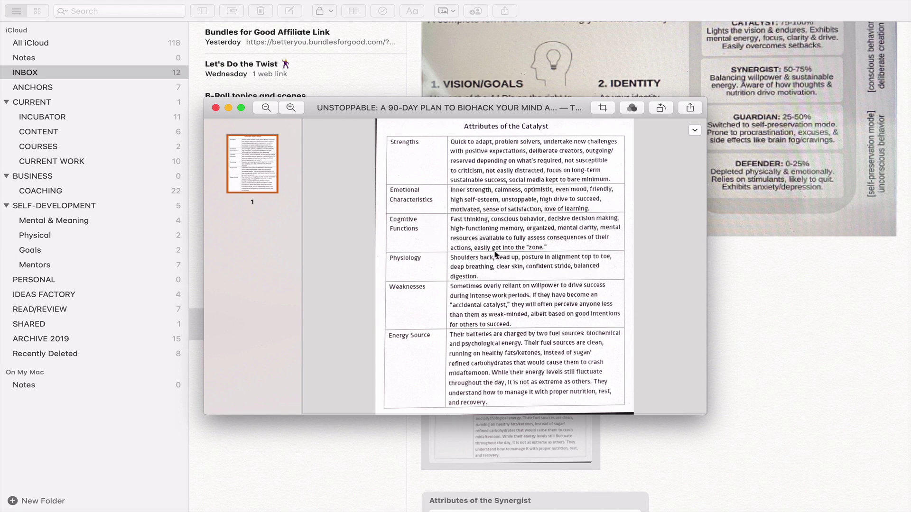
scroll(507, 249, down, 1)
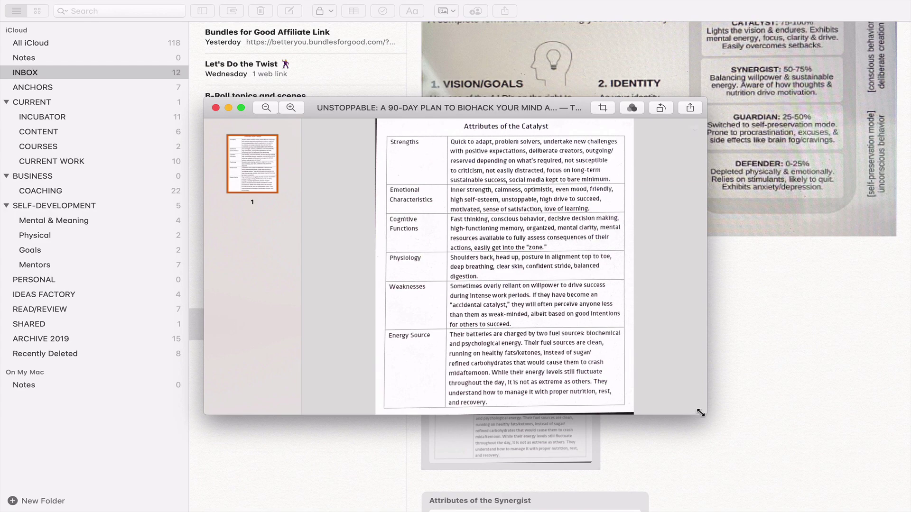
drag(706, 414, 909, 511)
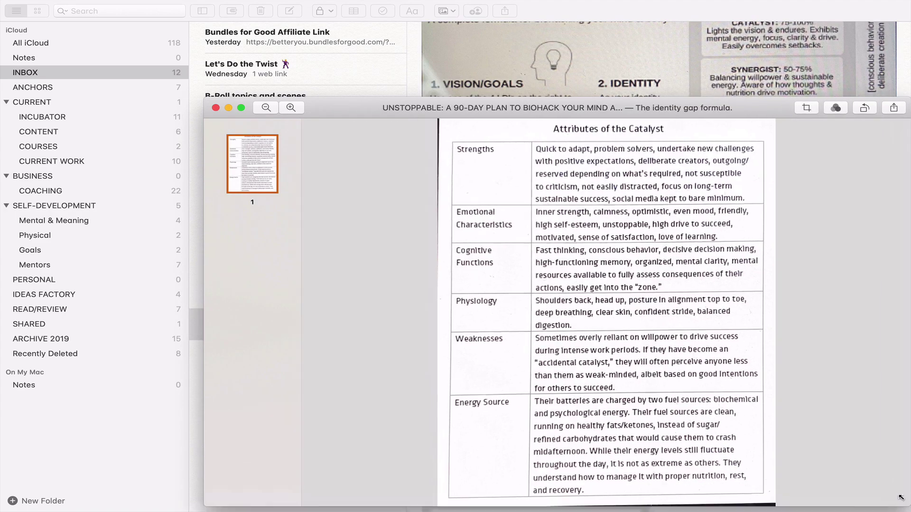
drag(909, 511, 782, 407)
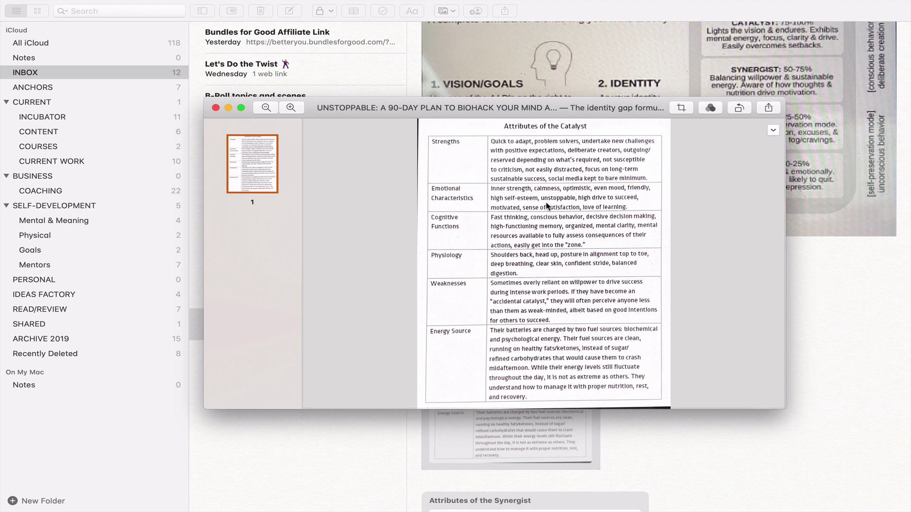
click(216, 108)
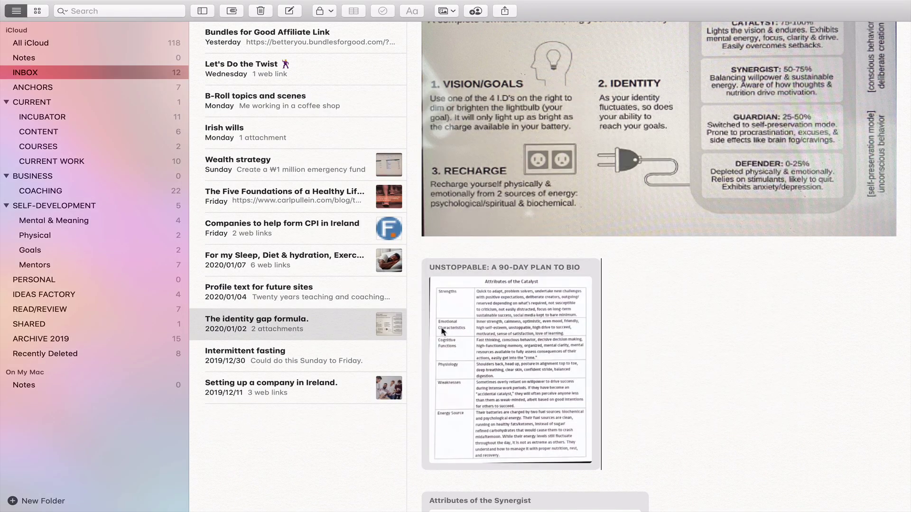
- Open the ANCHORS folder, then collapse the subfolders under CURRENT
click(50, 90)
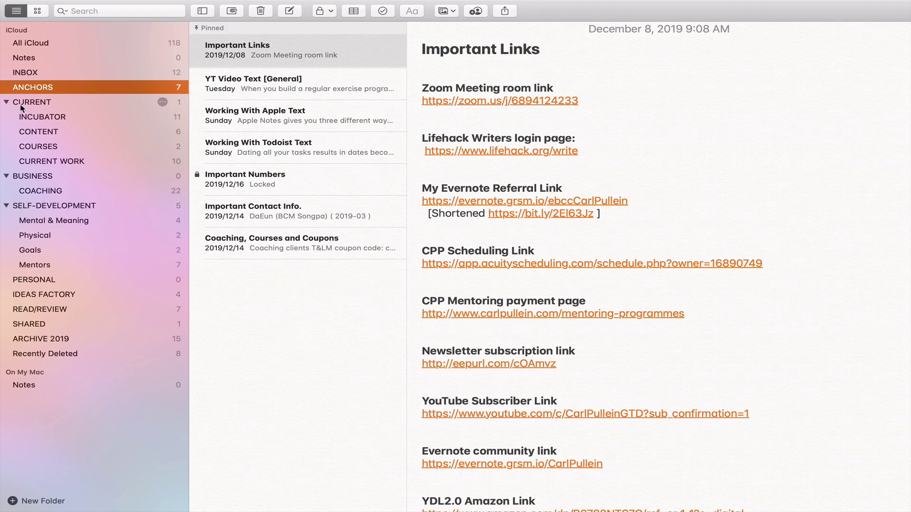
mouse_move(32, 102)
click(6, 103)
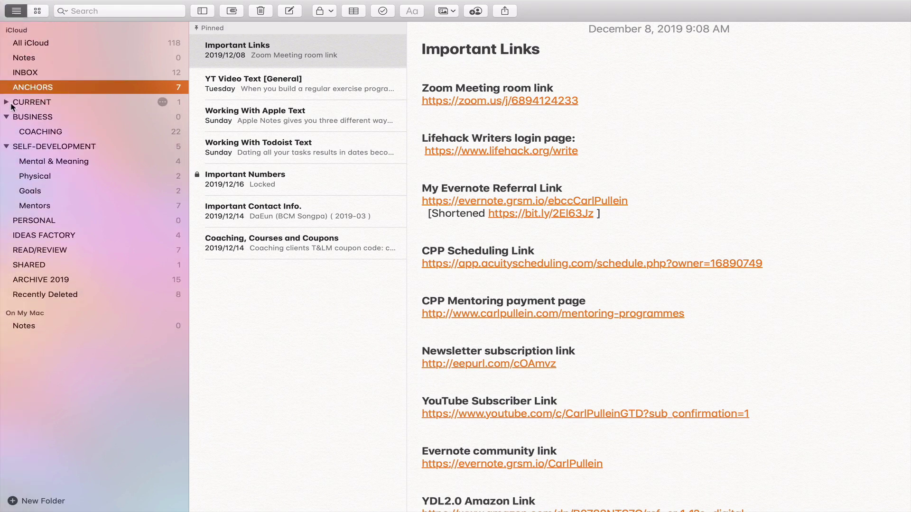
- Re-expand CURRENT's subfolders and move from INCUBATOR to the CONTENT folder
click(6, 103)
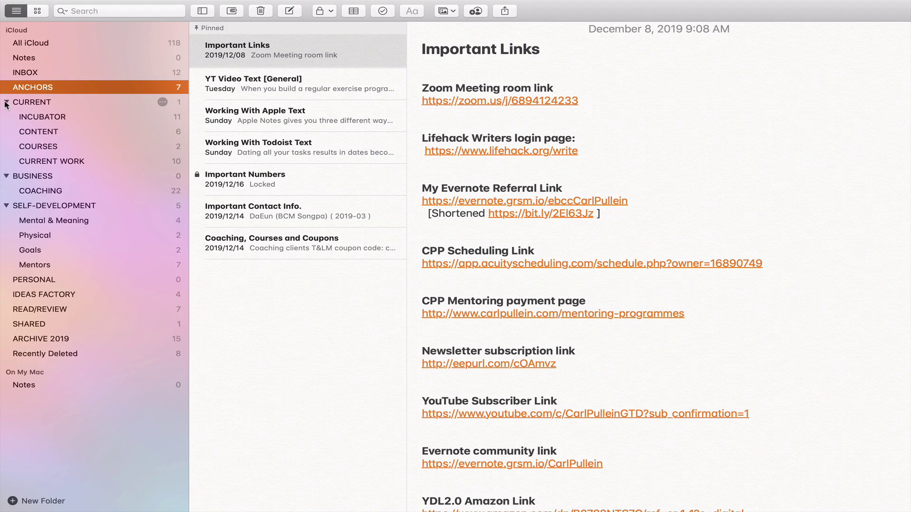
click(37, 117)
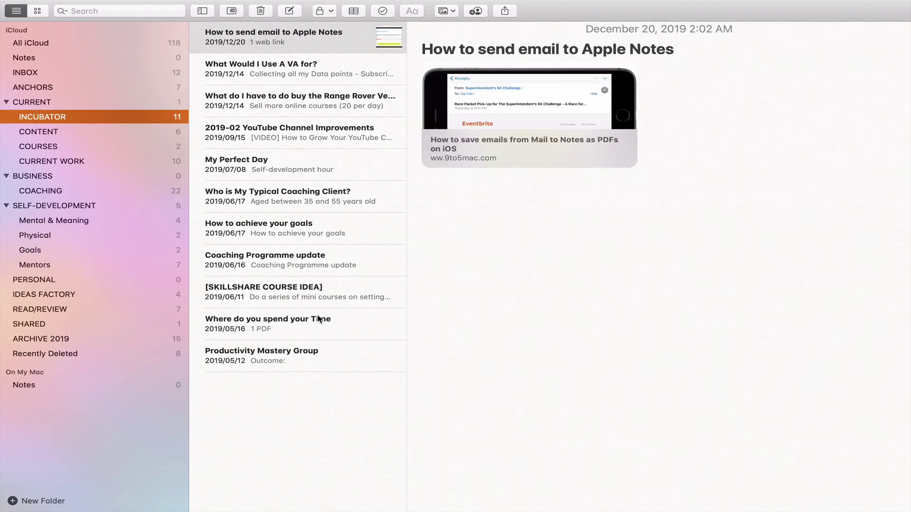
scroll(289, 235, up, 2)
click(75, 135)
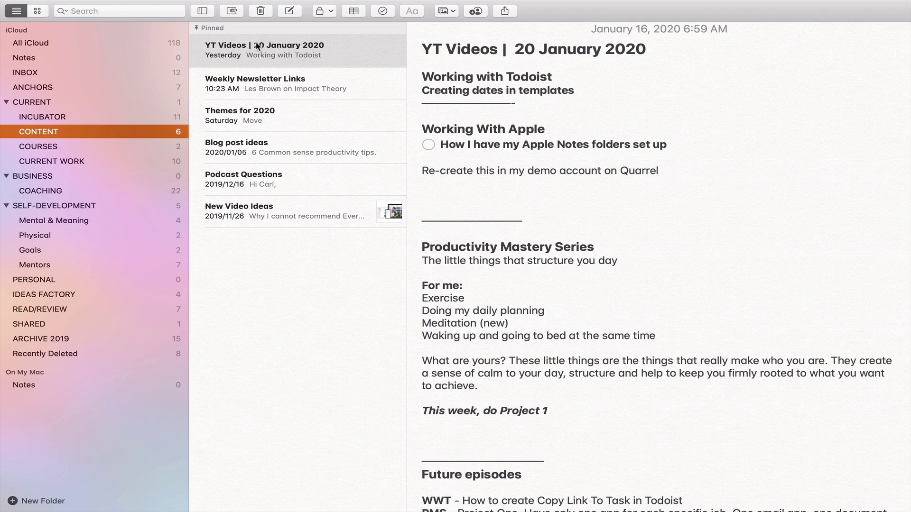
scroll(498, 206, up, 1)
scroll(498, 206, down, 2)
scroll(498, 206, up, 2)
- Step through COURSES and CURRENT WORK, ending on the empty BUSINESS folder
click(62, 149)
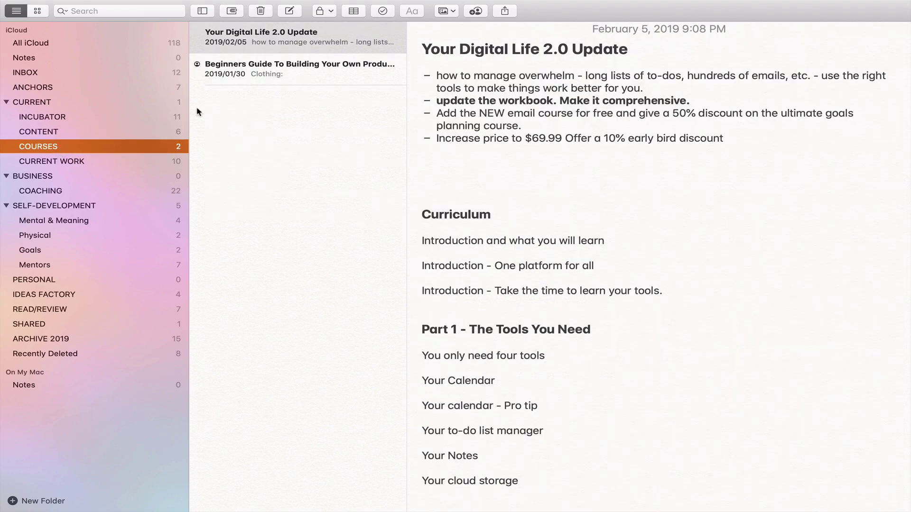
click(45, 165)
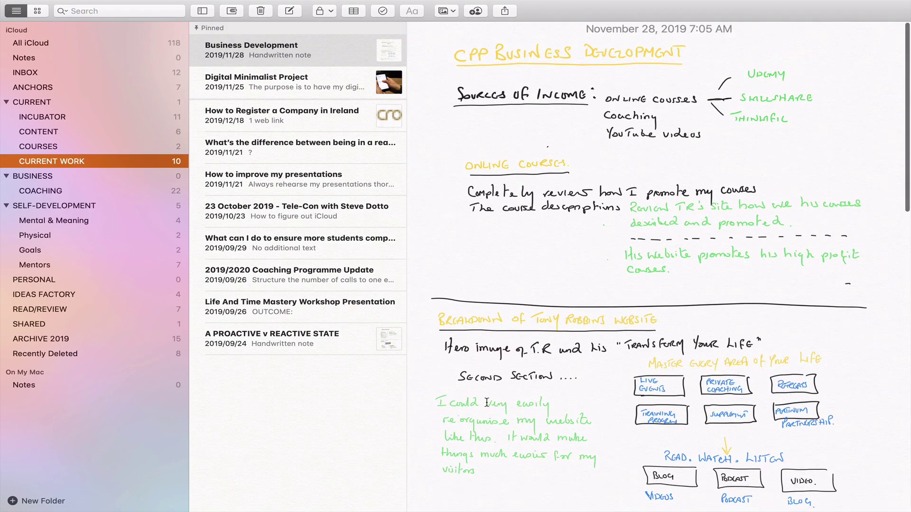
scroll(694, 266, down, 10)
scroll(693, 266, up, 15)
click(40, 180)
mouse_move(55, 206)
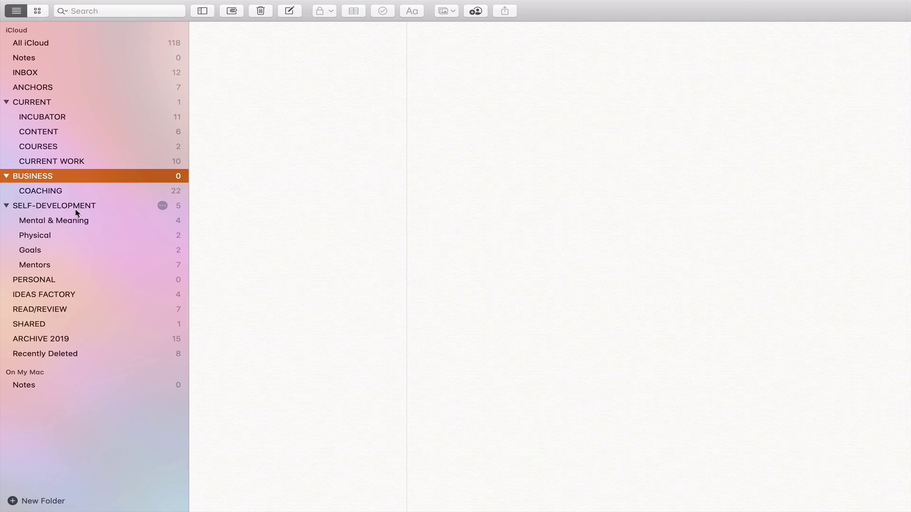
- Open Mental & Meaning, then switch to its Daily Priming note
click(80, 225)
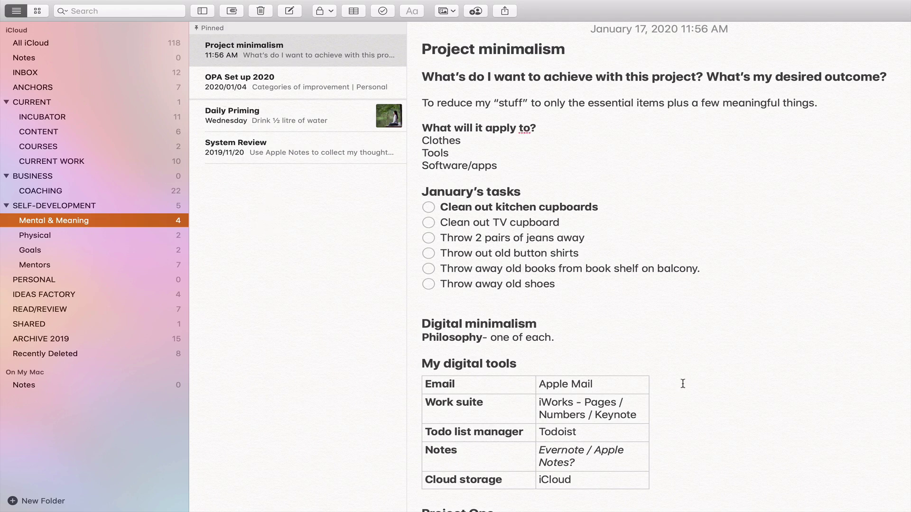
scroll(683, 383, down, 2)
scroll(682, 383, down, 4)
scroll(520, 416, up, 2)
scroll(519, 416, up, 3)
click(315, 119)
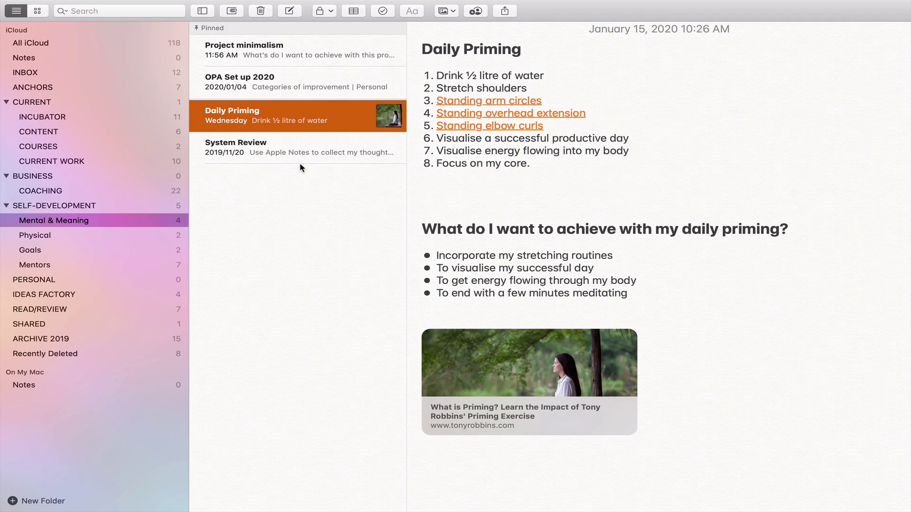
- View Physical's Perfect back session note, then move to IDEAS FACTORY
click(41, 240)
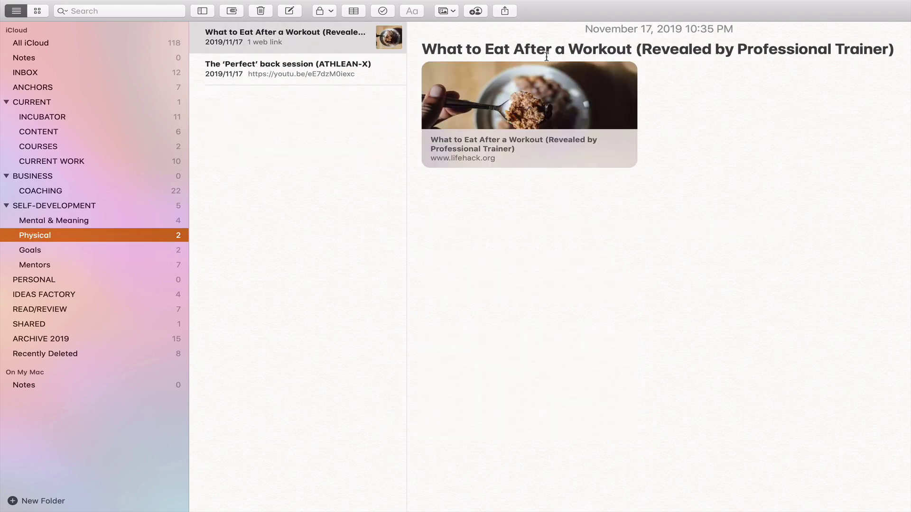
click(281, 80)
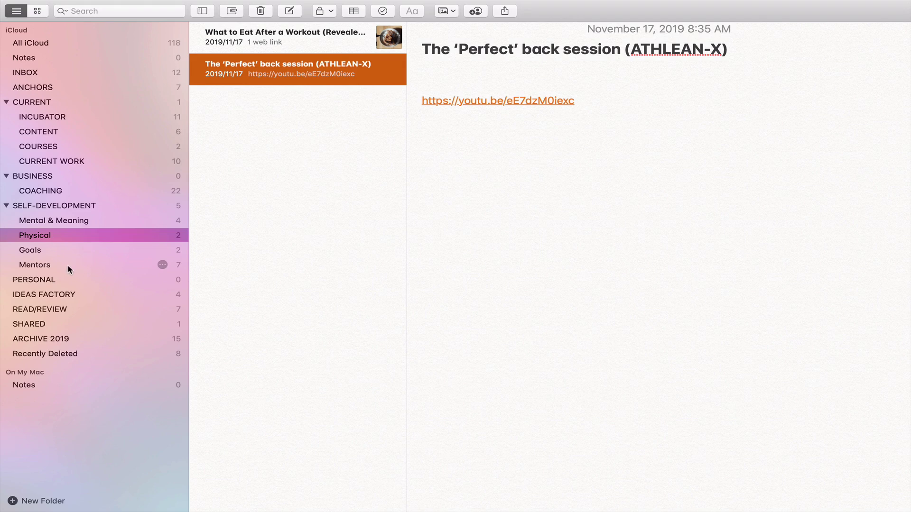
click(68, 298)
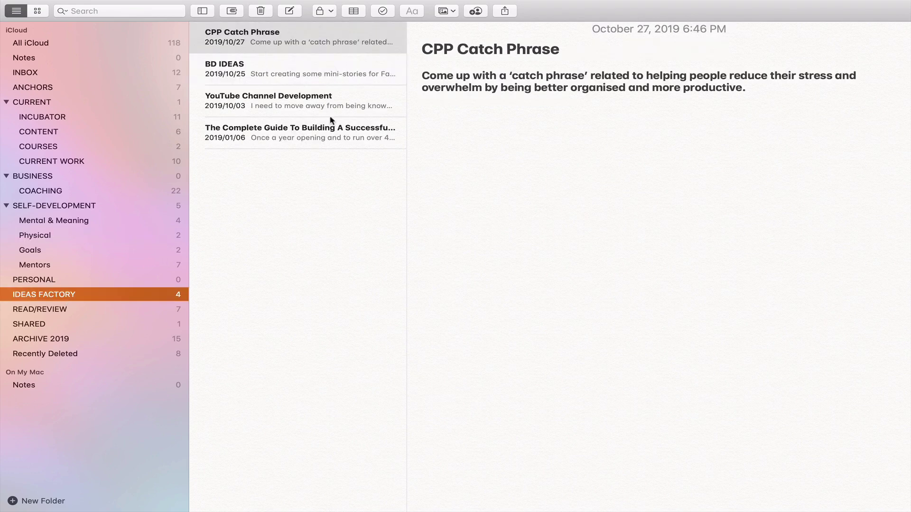
- Open READ/REVIEW and read its Articles to Read and What is the Inbox? notes
click(61, 313)
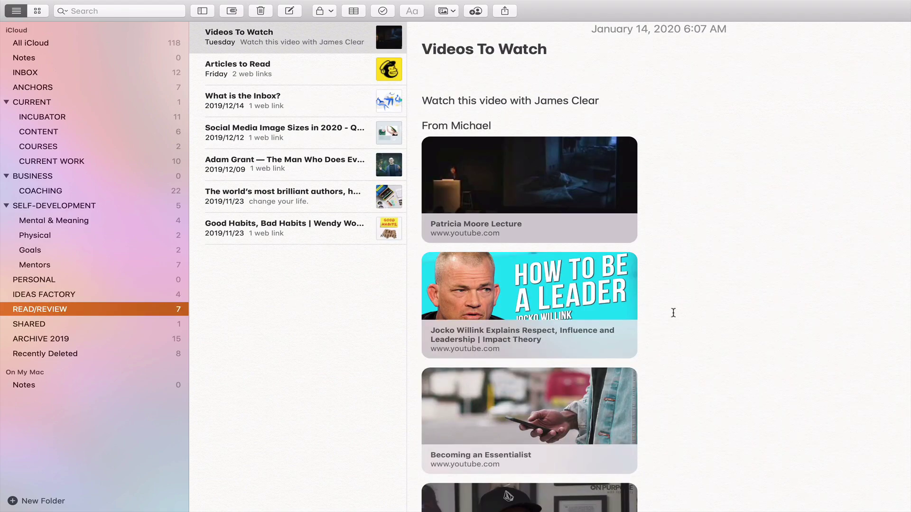
scroll(677, 314, down, 4)
scroll(677, 314, up, 1)
scroll(677, 314, up, 1)
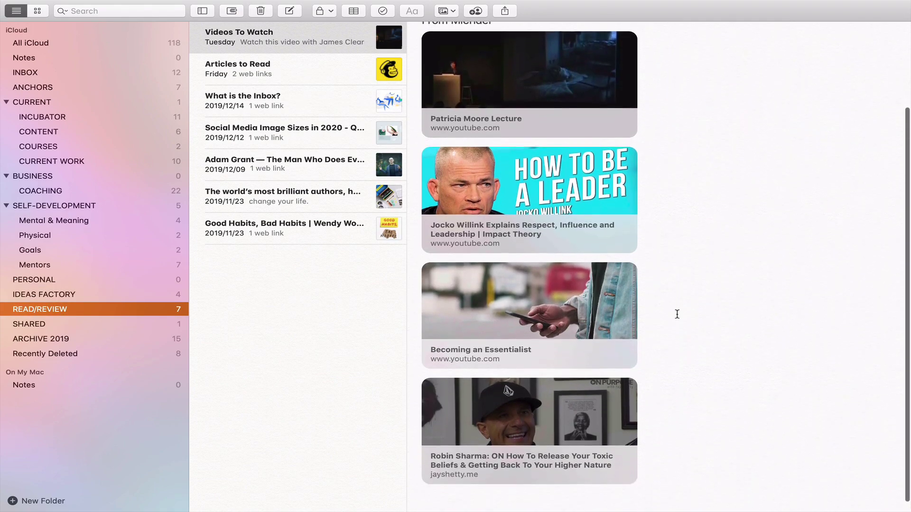
scroll(677, 314, down, 1)
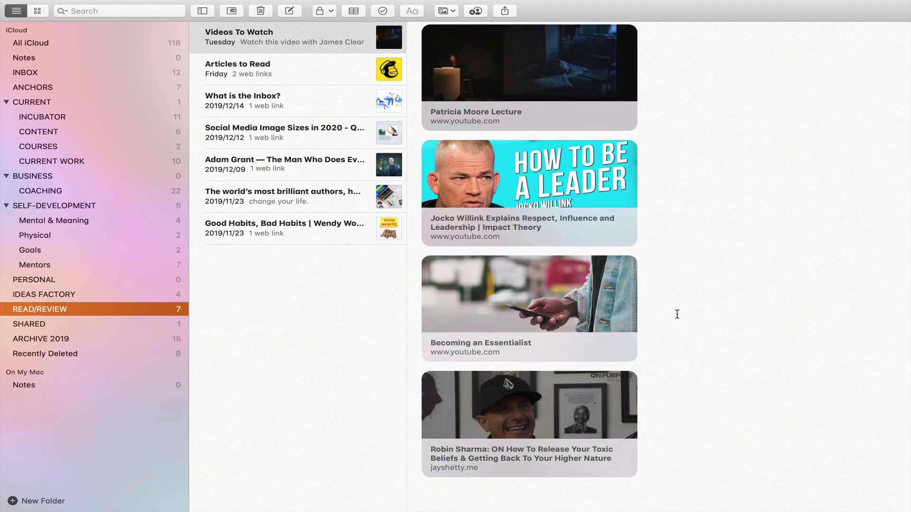
scroll(676, 314, up, 5)
scroll(677, 314, down, 5)
scroll(661, 305, up, 5)
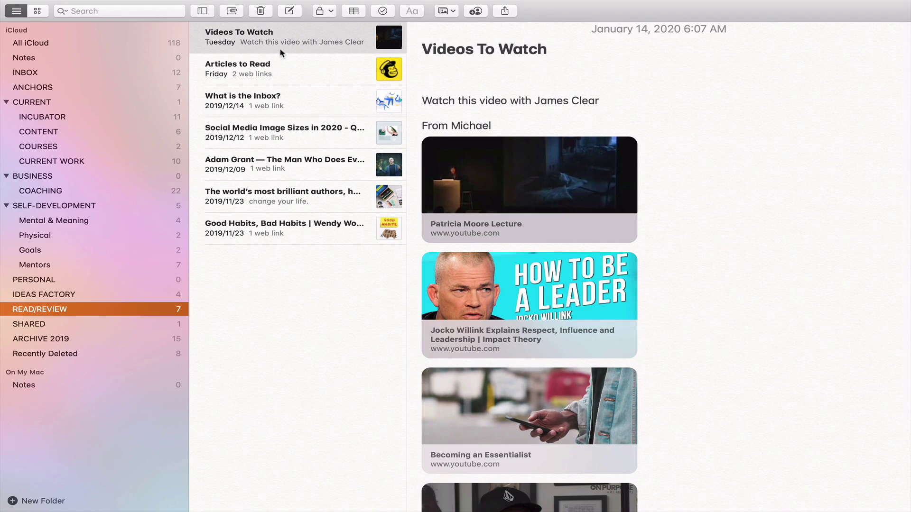
click(283, 69)
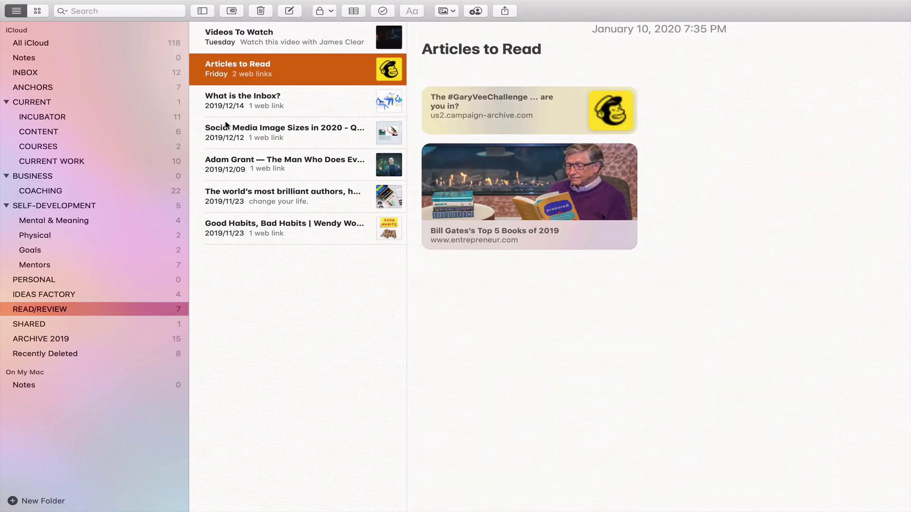
click(296, 110)
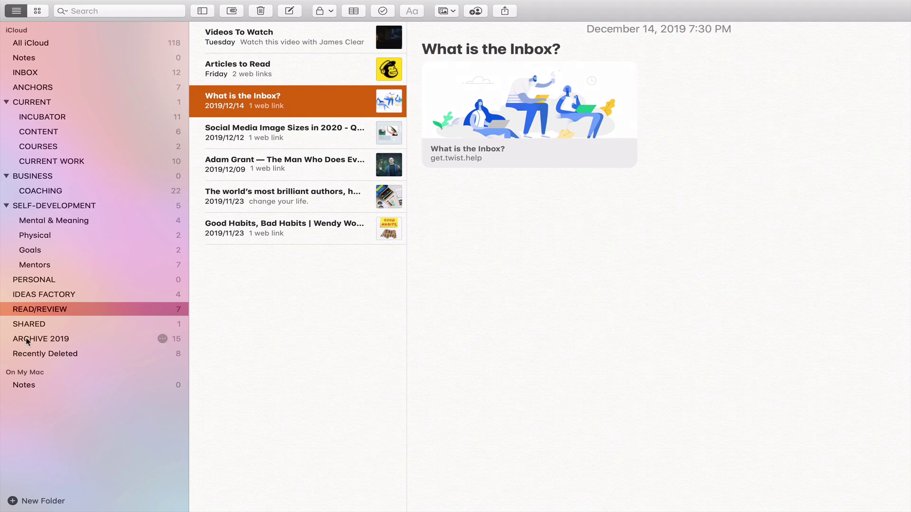
- Return to ANCHORS so the pinned Important Links note shows again
mouse_move(36, 324)
click(65, 87)
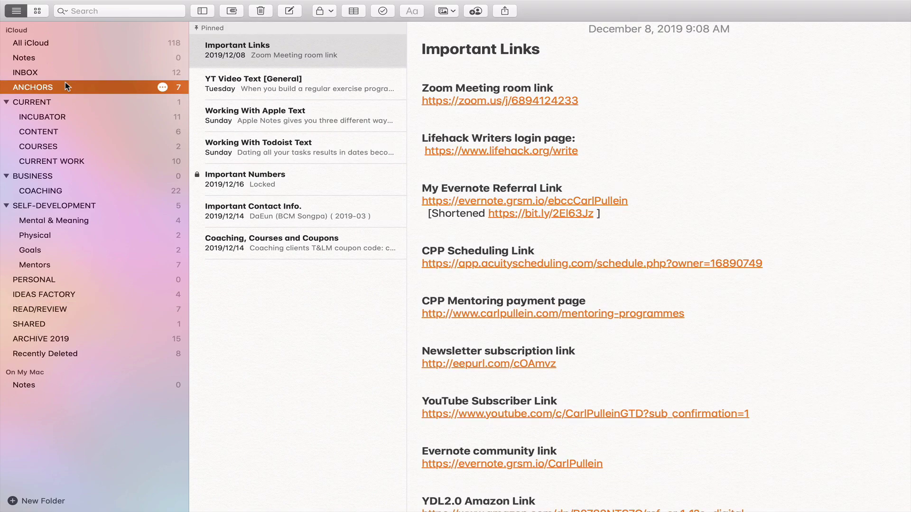